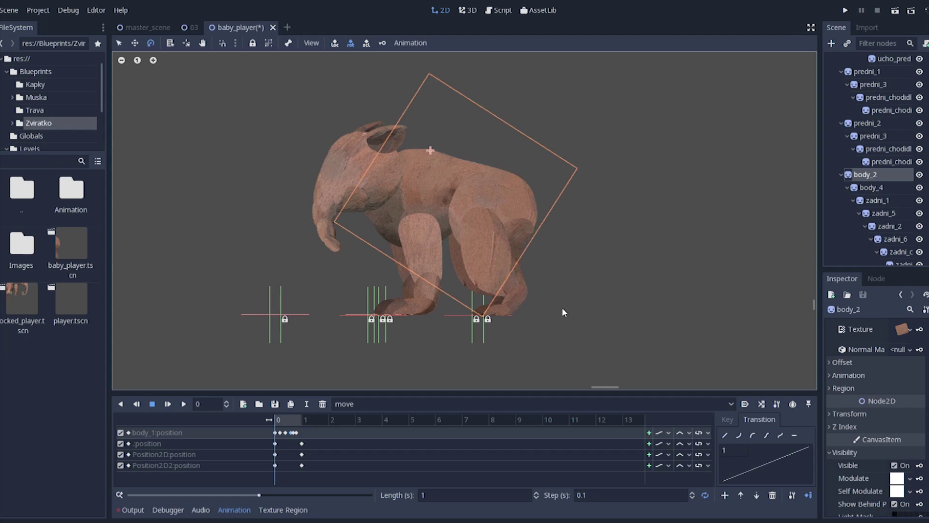
In the move animation, rotate the body_2 rear body piece around its pivot
drag(563, 308, 611, 313)
Rotate body_4 around its pivot and widen the Scene tree and Inspector panels
drag(523, 192, 651, 264)
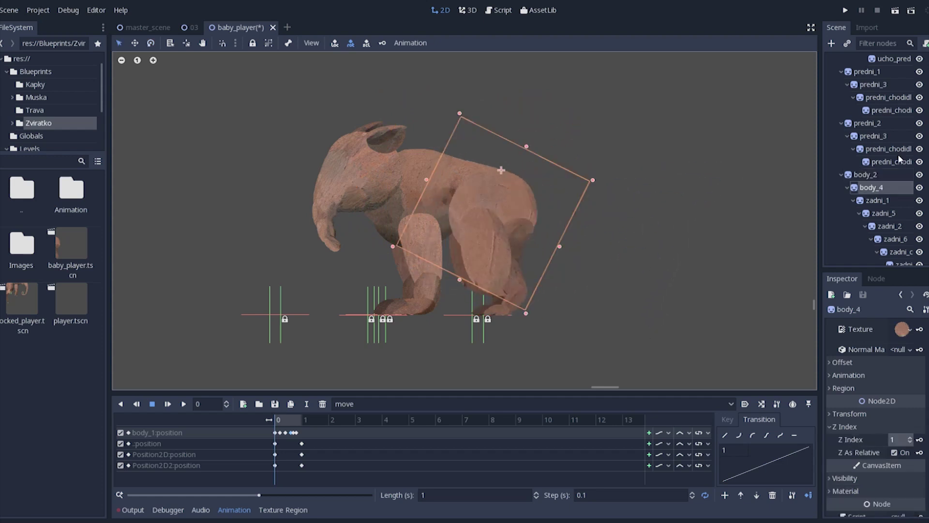
drag(813, 198, 486, 218)
scroll(736, 225, up, 10)
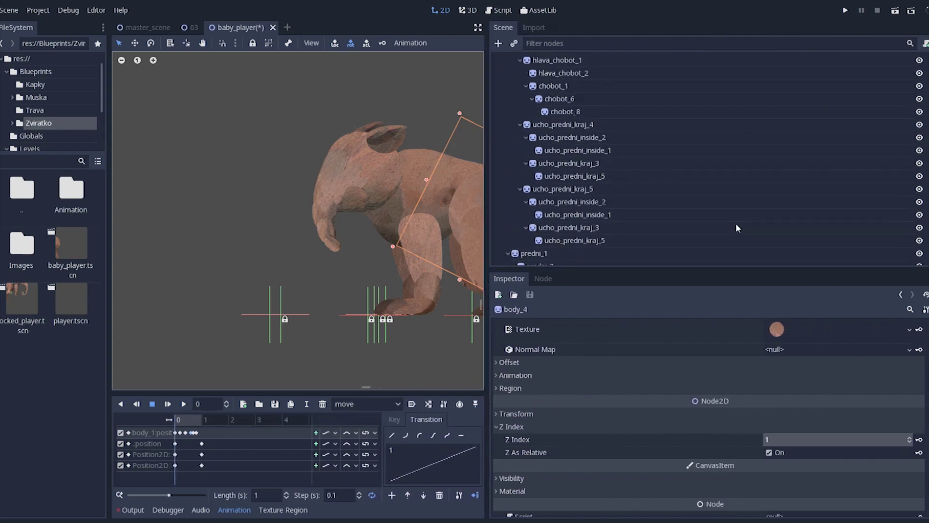
scroll(596, 236, down, 15)
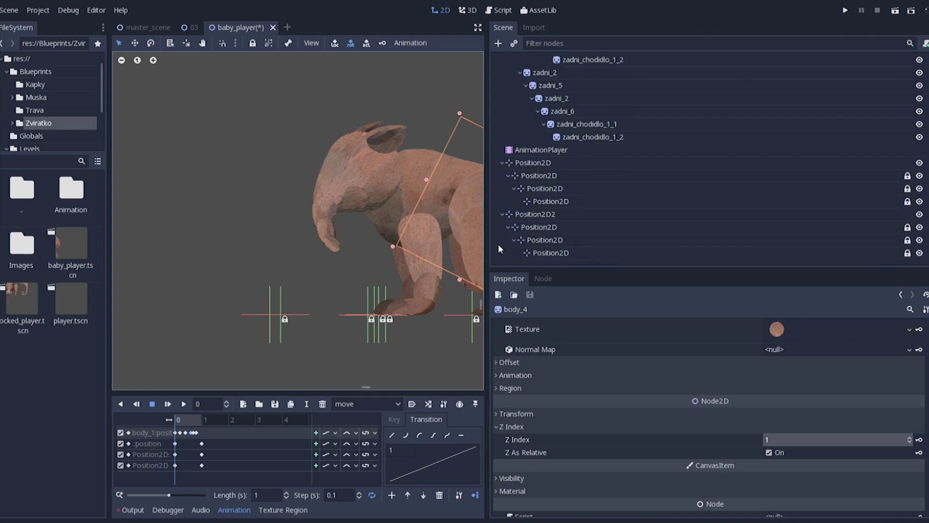
Give the canvas and timeline more room, then select the front body piece body_1
drag(493, 246, 840, 255)
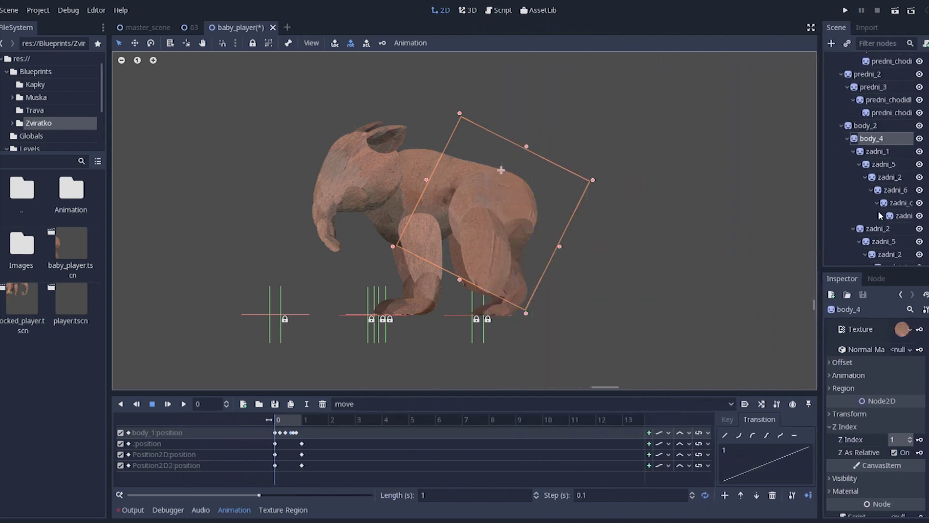
scroll(881, 215, up, 10)
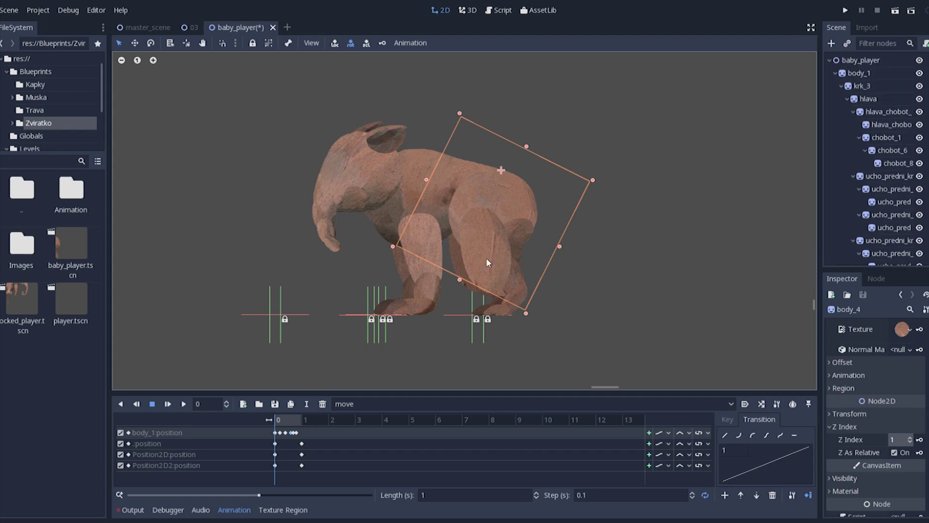
middle_drag(486, 258, 469, 260)
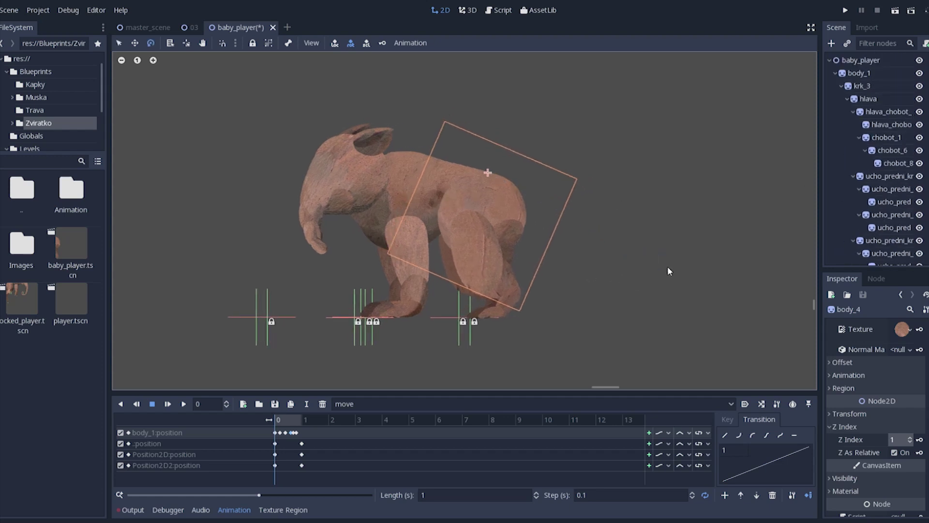
key(q)
click(304, 277)
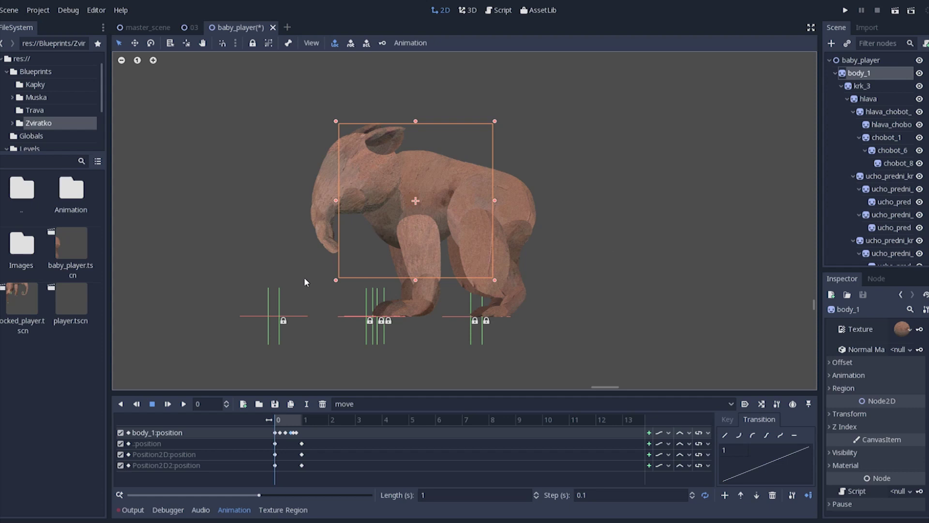
Scrub the move animation to 0.4 s, turn on looping and play it back
mouse_move(271, 420)
mouse_down()
mouse_move(301, 427)
mouse_move(262, 423)
mouse_up()
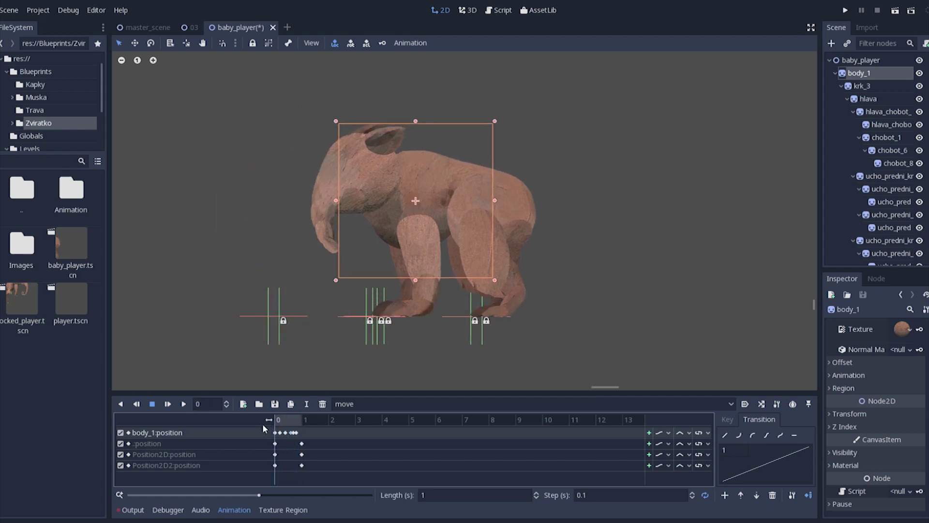
click(705, 495)
click(168, 404)
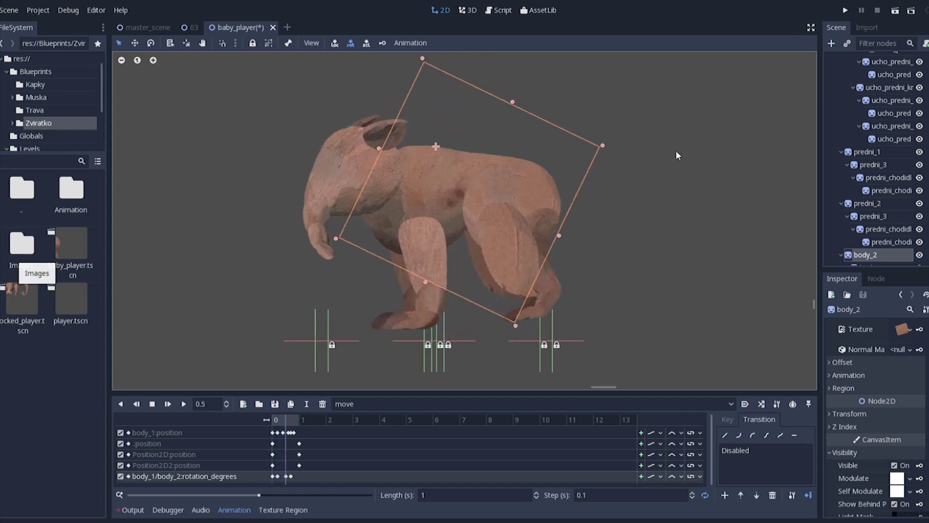
Select body_4, then box-select several of the zadni hind-leg pieces
click(601, 266)
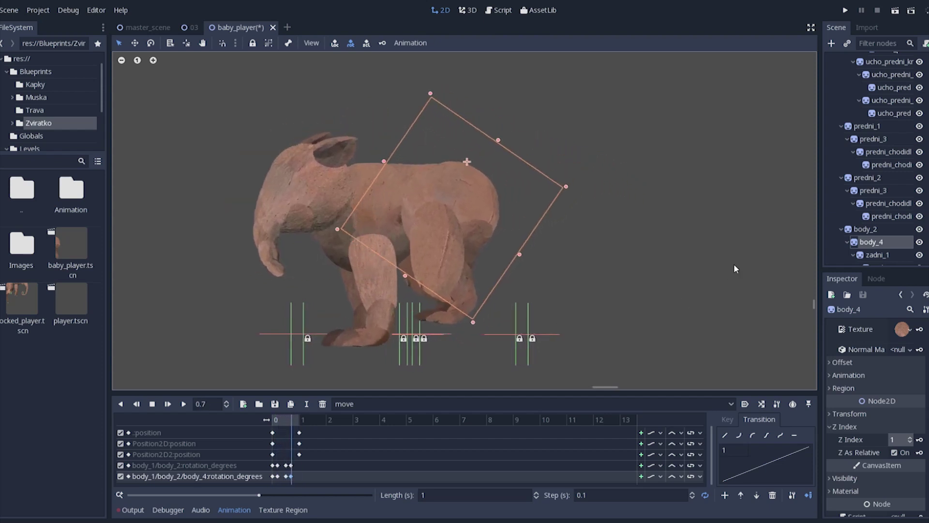
drag(733, 264, 587, 292)
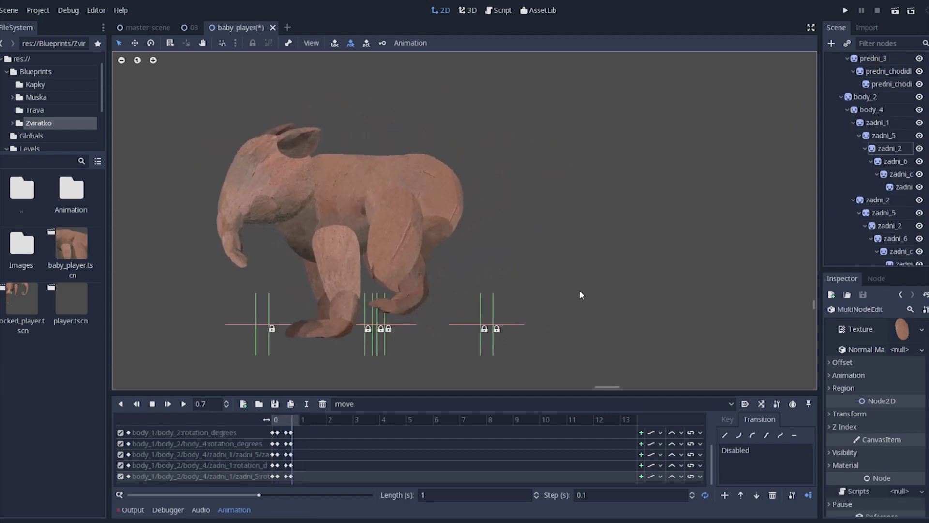
Select zadni_2, zadni_6, body_2 and zadni_1 in turn, then box-select the hind-leg nodes together
click(888, 149)
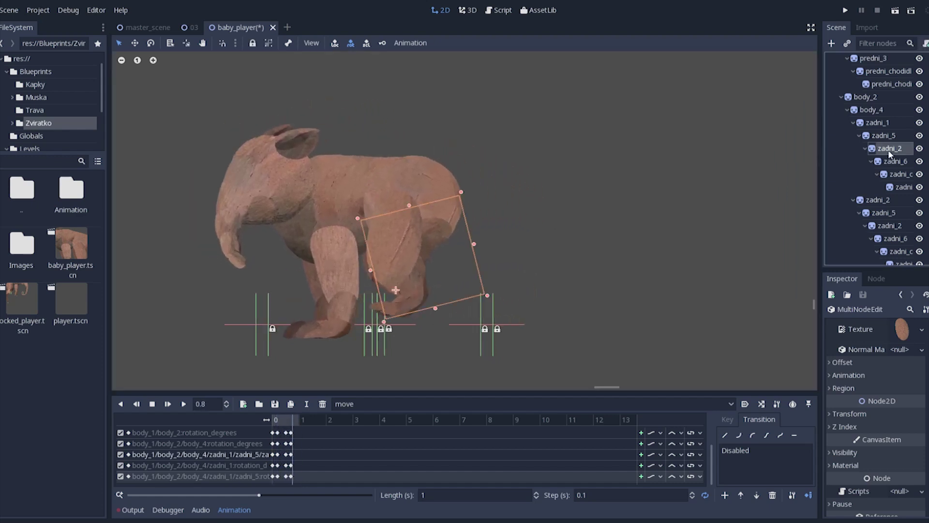
click(890, 162)
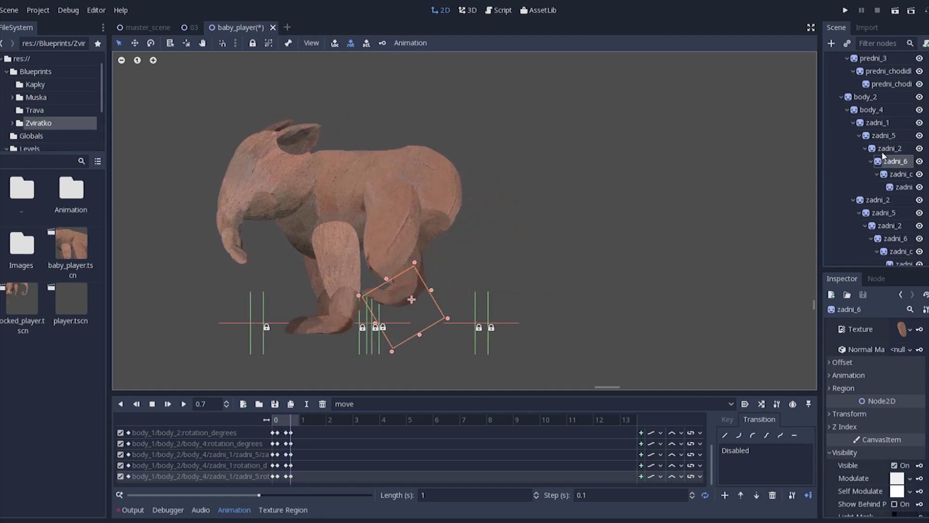
click(867, 96)
click(877, 122)
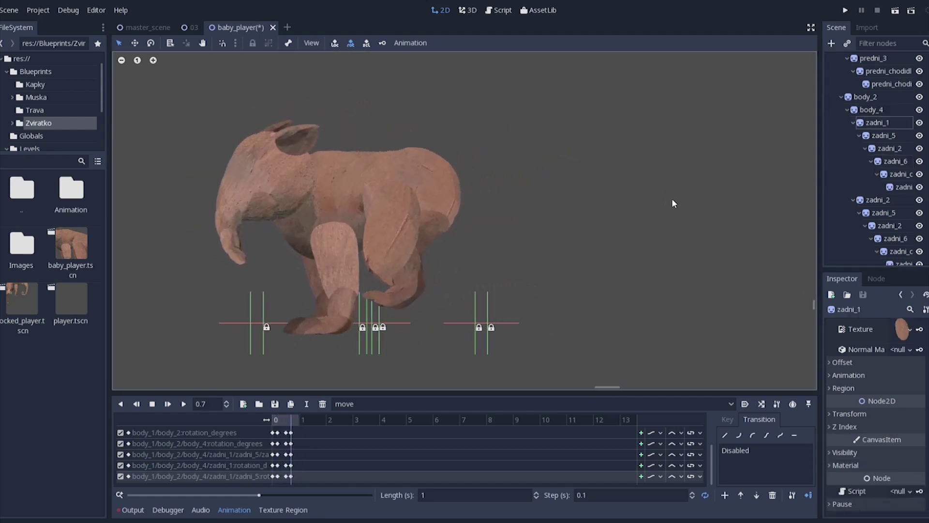
drag(672, 199, 655, 287)
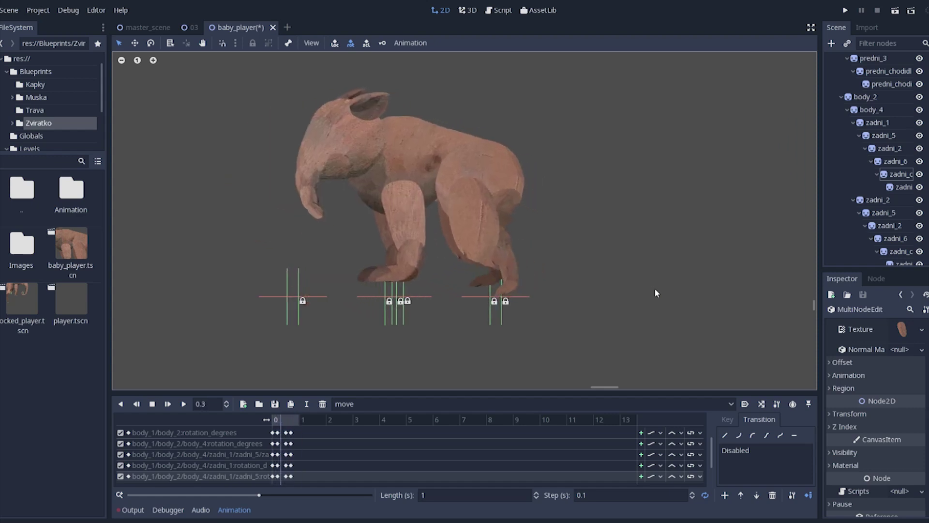
Stop playback and step the move animation frame by frame from 0 to 0.6 s
scroll(529, 326, up, 4)
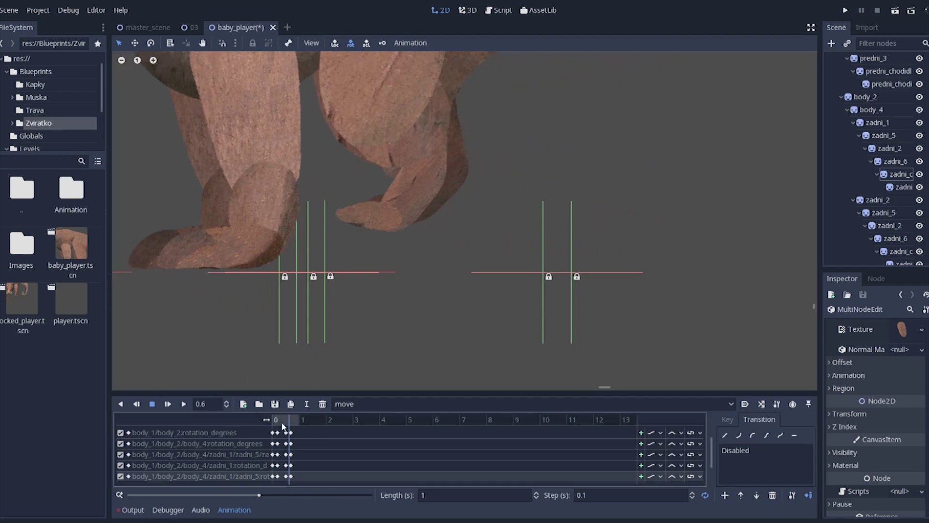
click(153, 404)
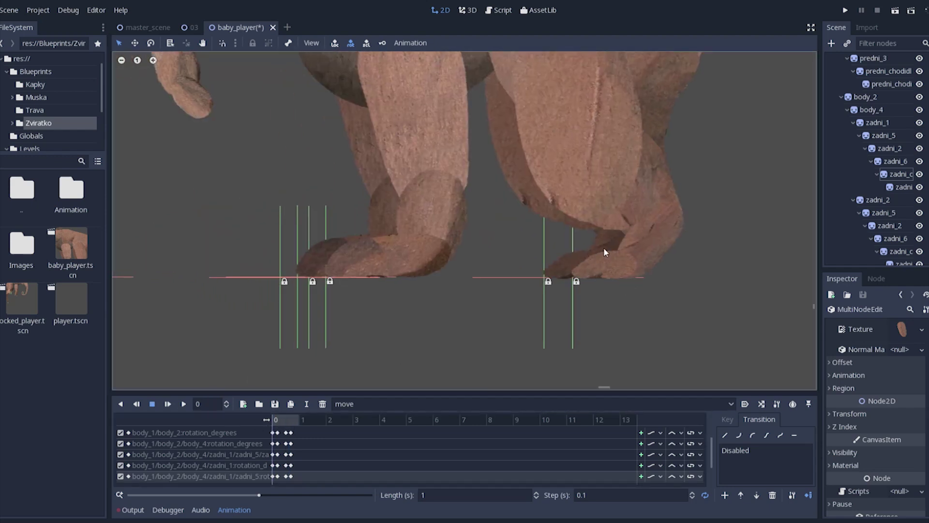
click(276, 423)
click(277, 423)
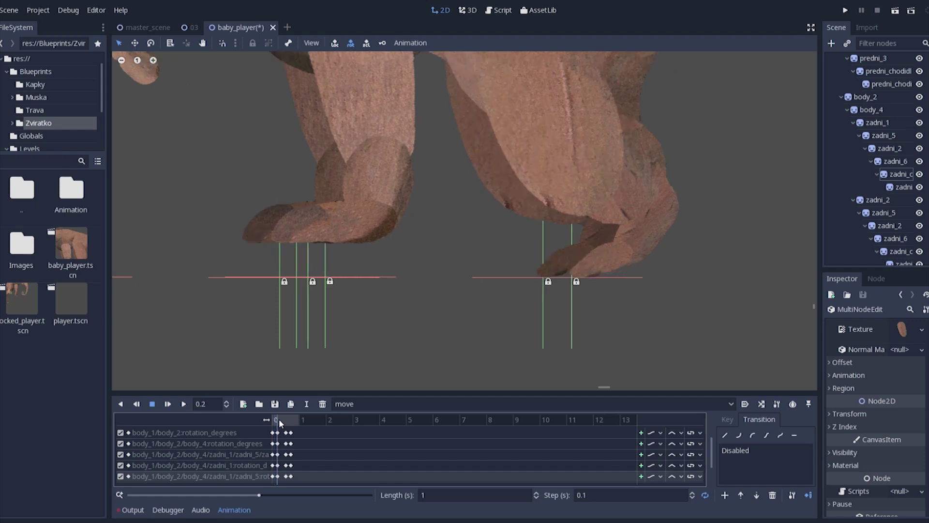
click(280, 422)
click(282, 421)
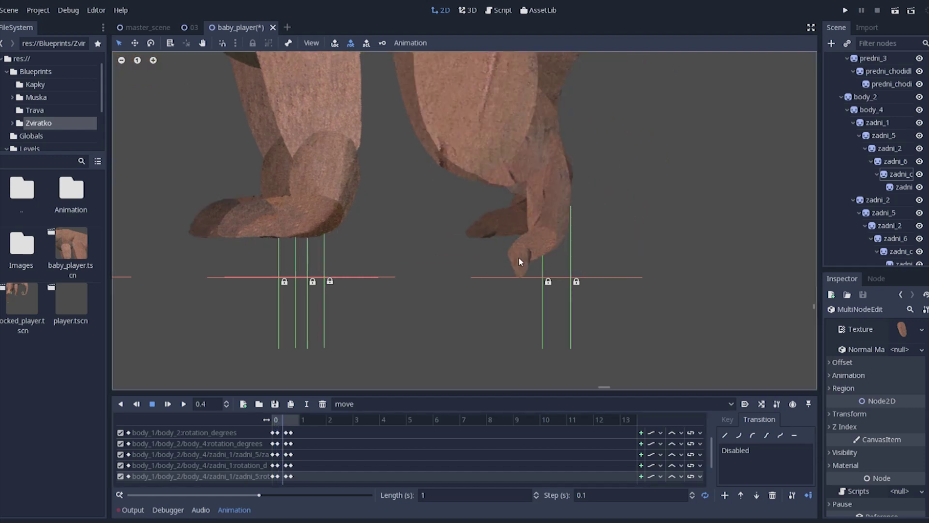
click(284, 419)
click(286, 419)
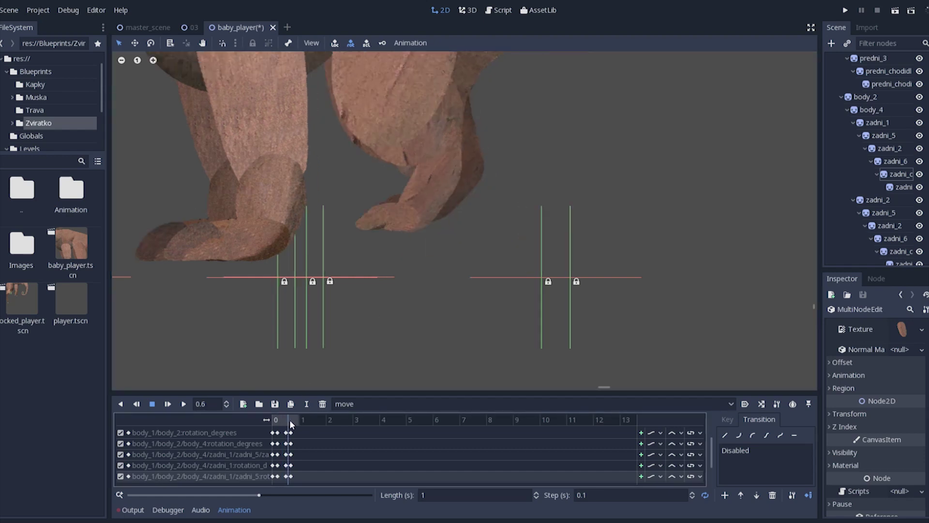
Check the hind-leg pose at 0.7 s, revisit 0.4 and 0.5 s, then scrub to 1 s
click(290, 420)
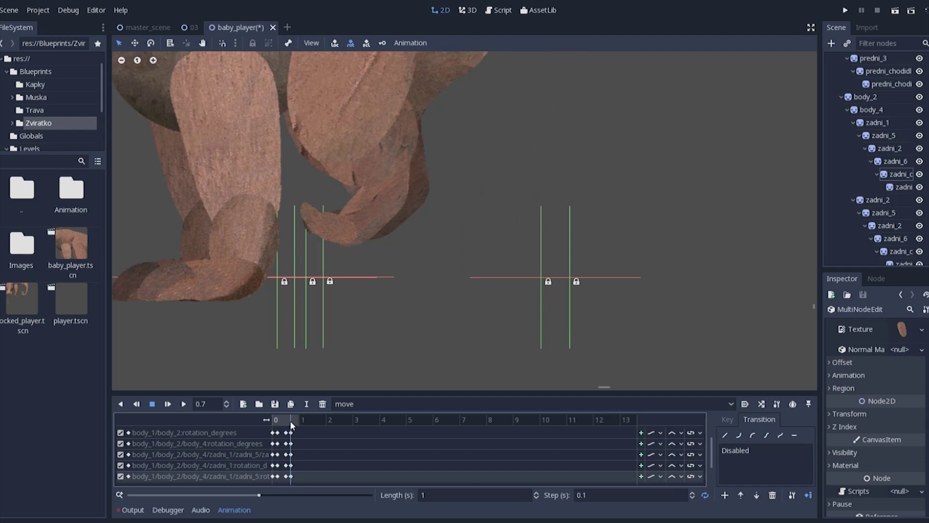
click(283, 420)
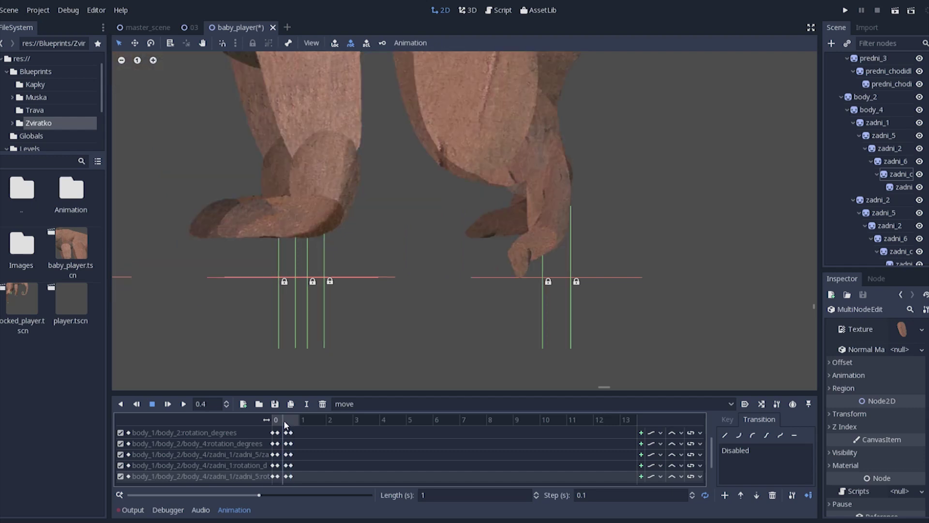
click(285, 421)
drag(285, 421, 299, 419)
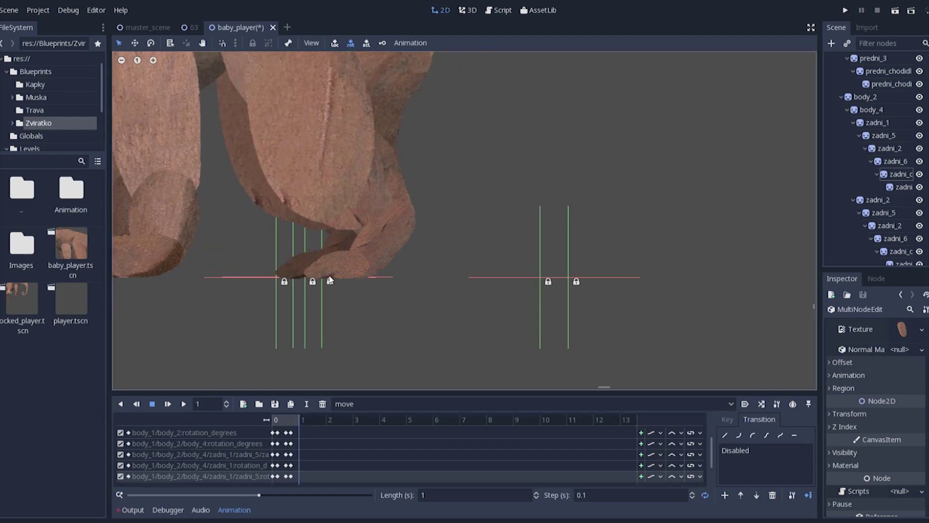
scroll(428, 273, down, 5)
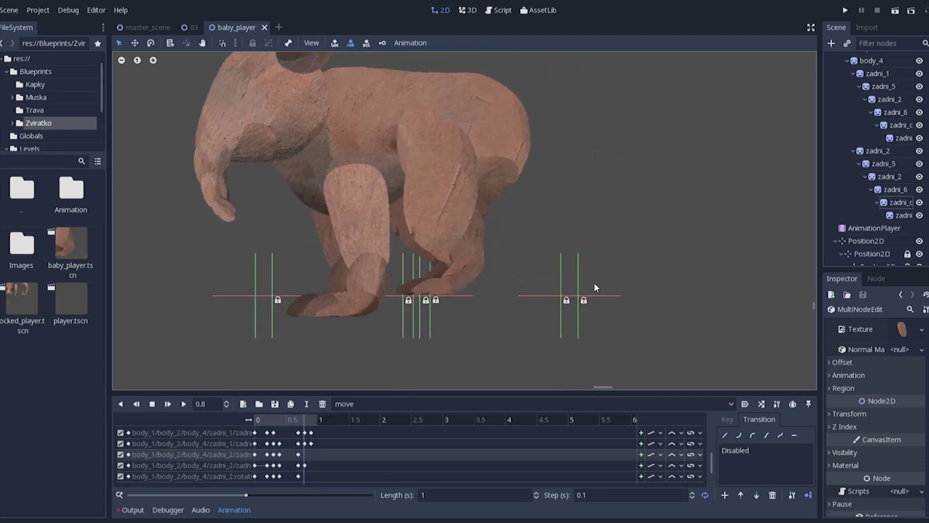
scroll(596, 280, up, 2)
scroll(496, 339, up, 3)
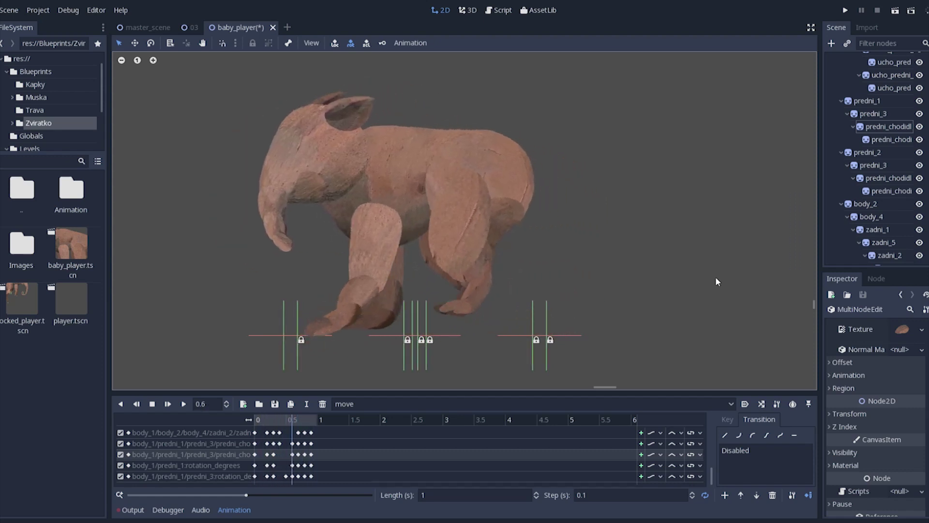
Stop playback and scrub the move cycle around 0.1–0.3 s to check the front legs
click(257, 422)
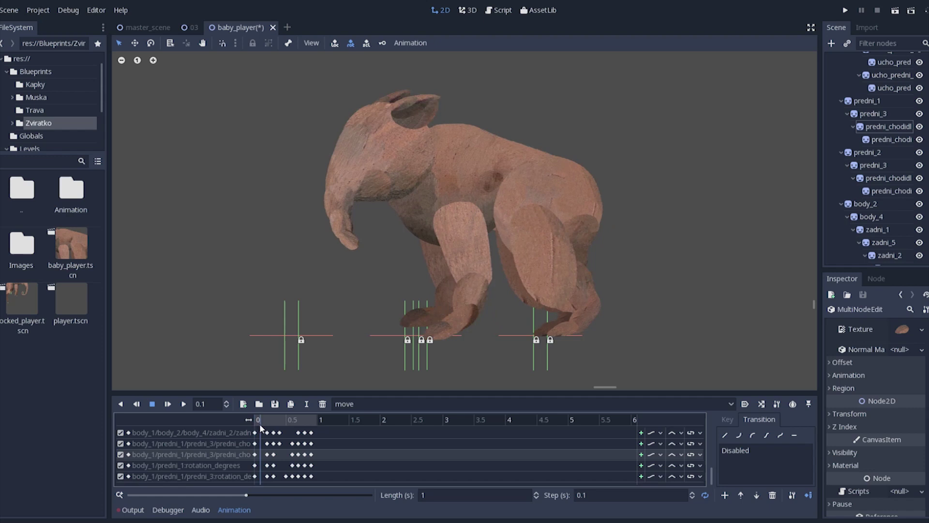
drag(259, 423, 270, 425)
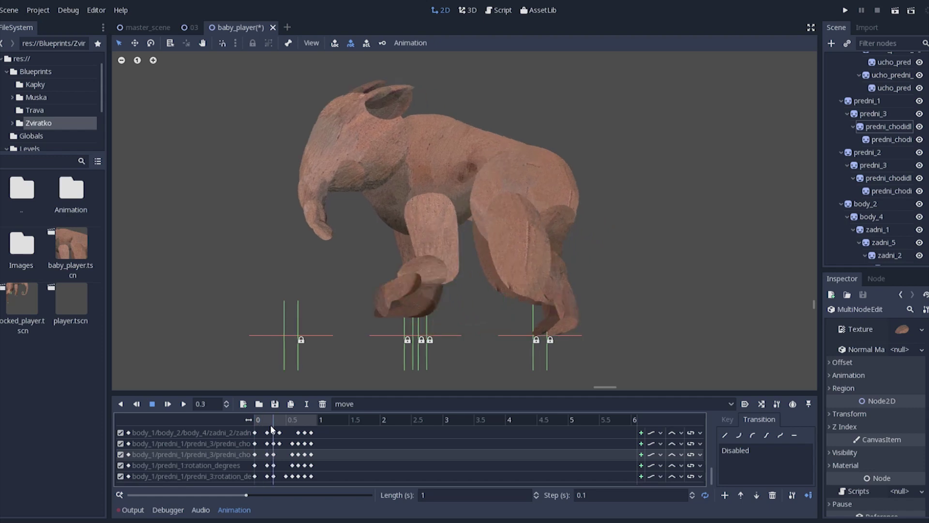
drag(271, 429, 296, 434)
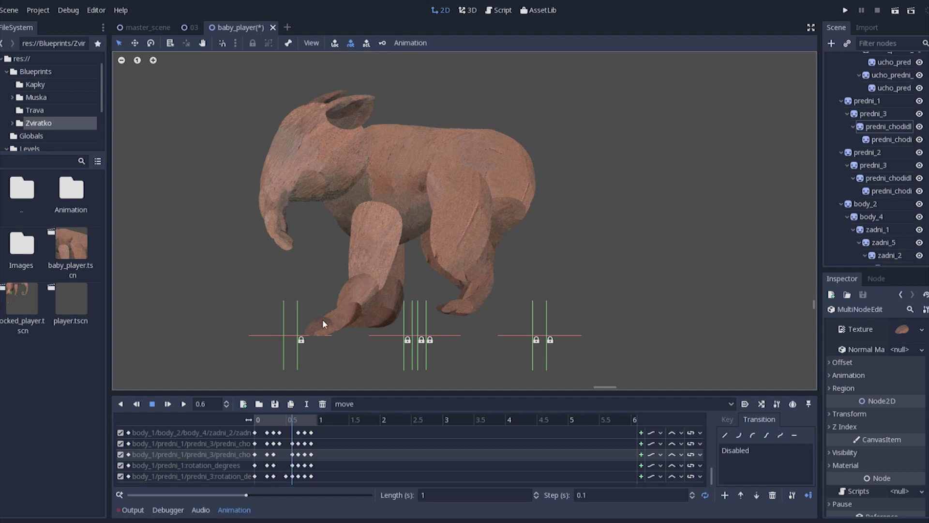
Play the move_1 animation, stop it, and select the head and trunk parts
key(d)
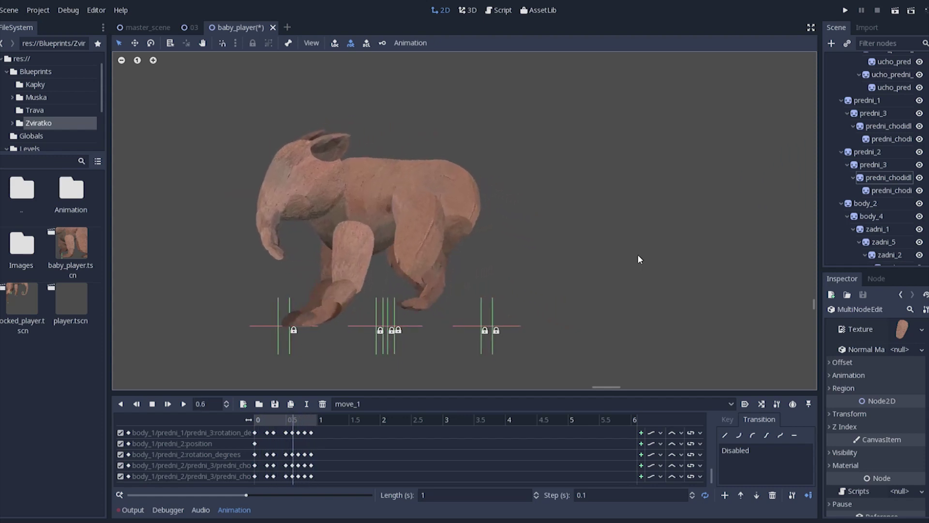
key(s)
scroll(310, 232, up, 2)
click(311, 301)
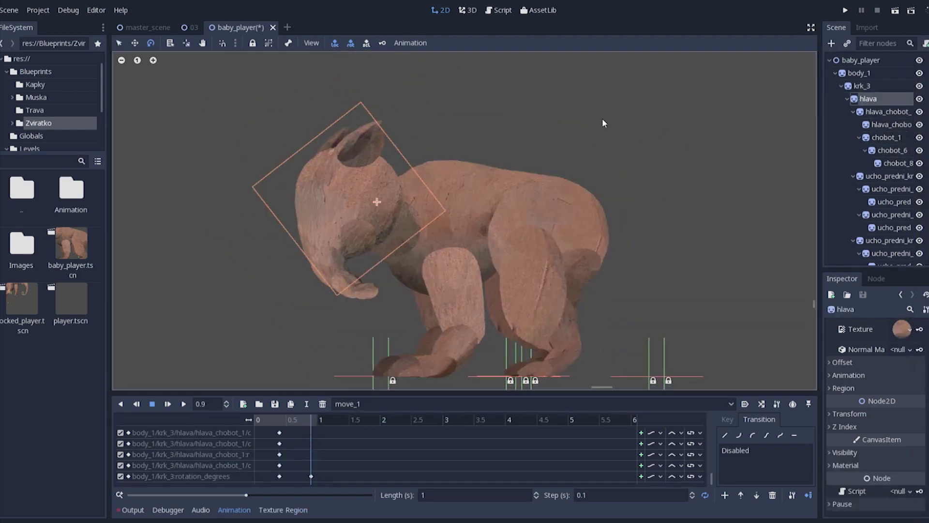
Jump to the neck's key at 0.4 s and play move_1 to preview the head motion
click(283, 431)
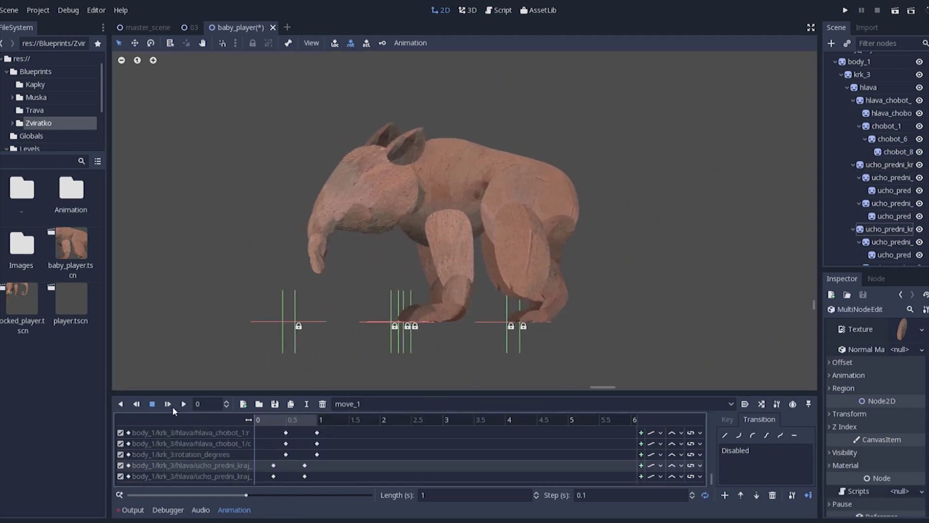
click(169, 405)
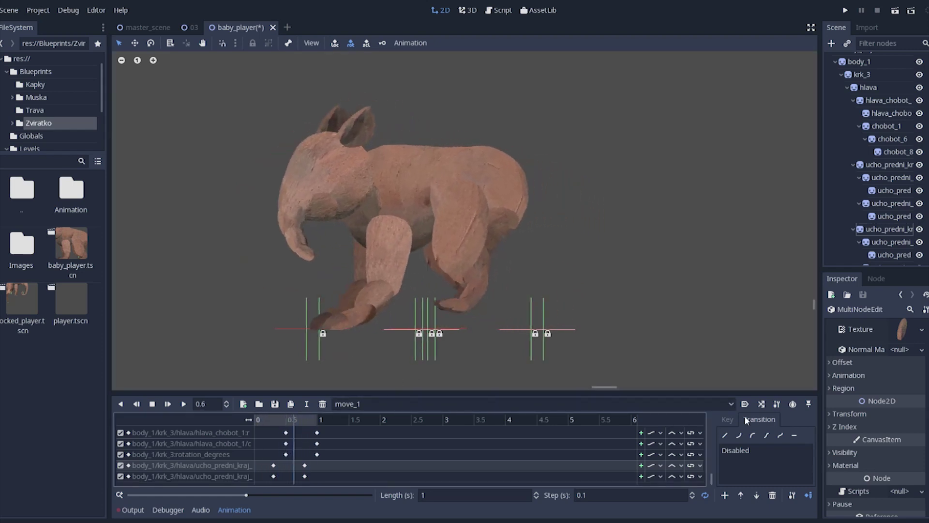
Toggle the Key/Transition panel back on, then give the selected ear keys an ease-in curve (value 4)
click(808, 495)
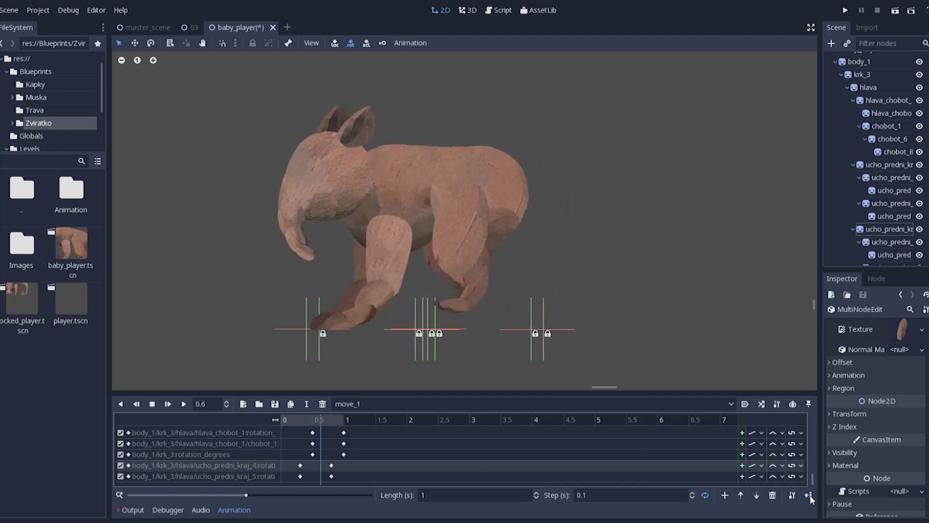
click(809, 494)
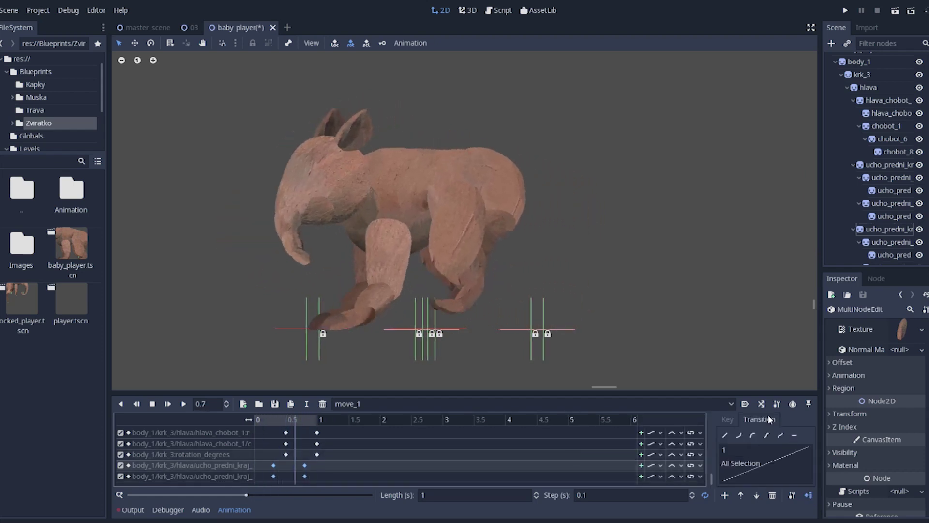
click(767, 435)
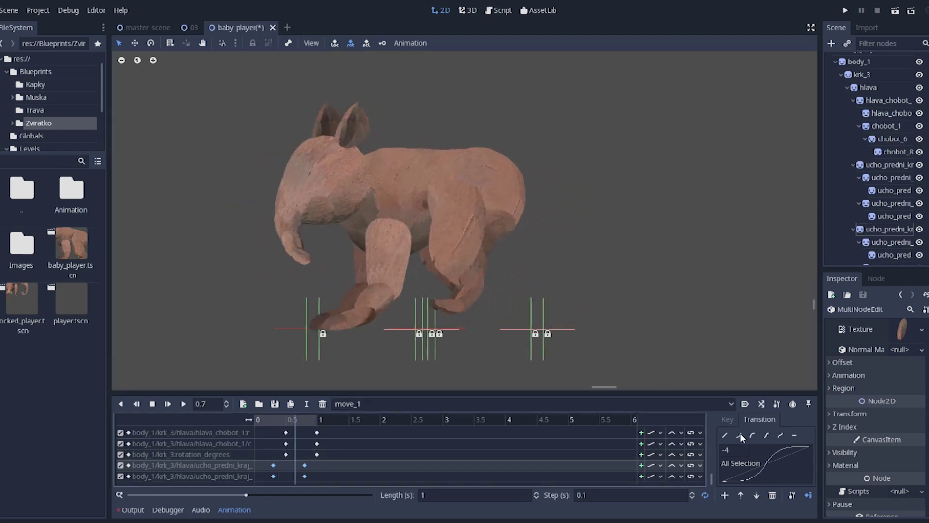
click(740, 434)
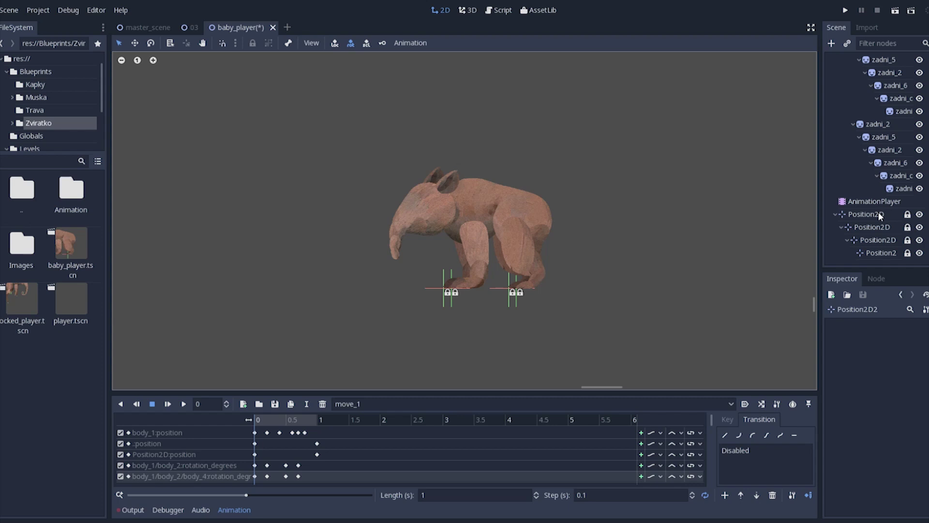
Pick the stray .position track in move_1, then drag the baby_player root left to about x 209
click(879, 214)
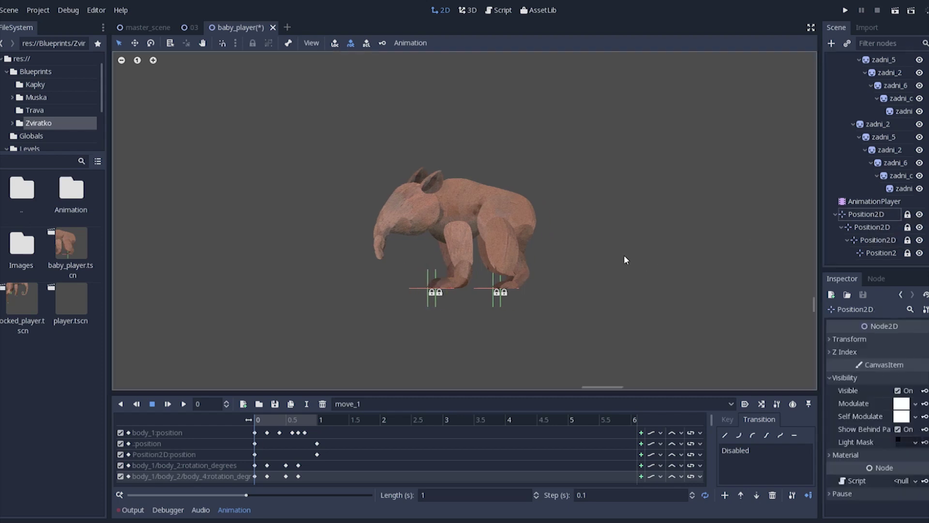
click(190, 444)
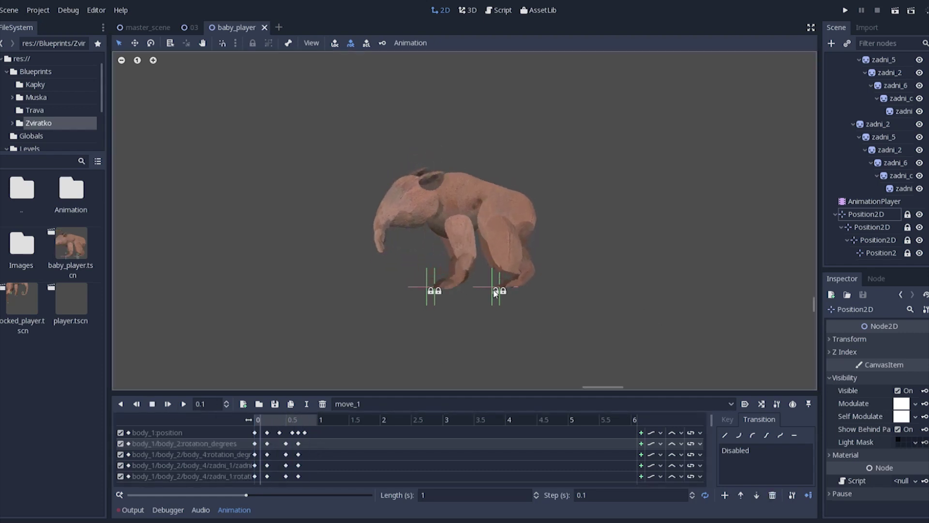
click(461, 307)
drag(460, 307, 498, 323)
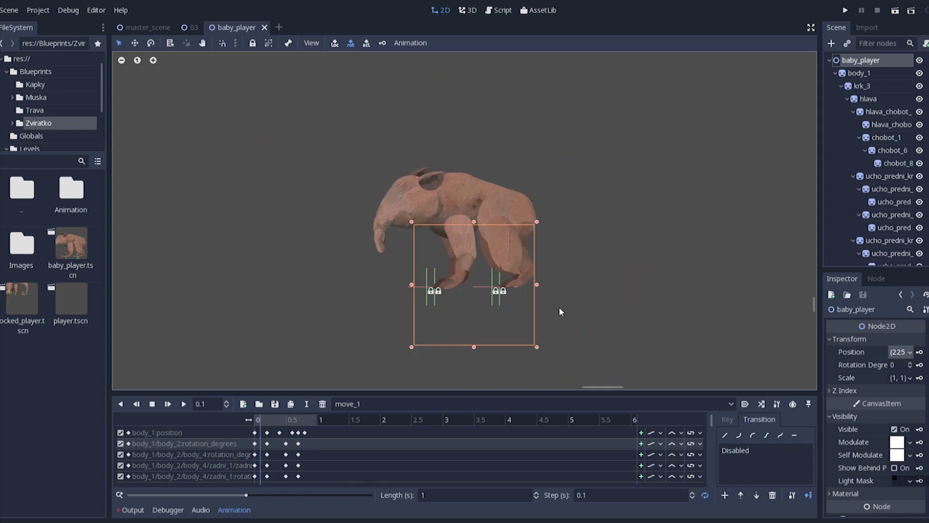
drag(479, 326, 551, 316)
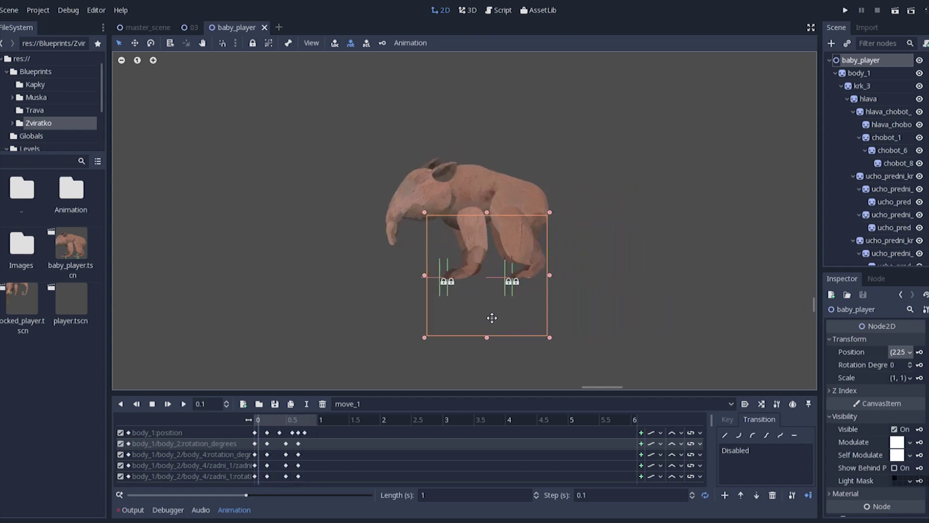
drag(406, 315, 179, 315)
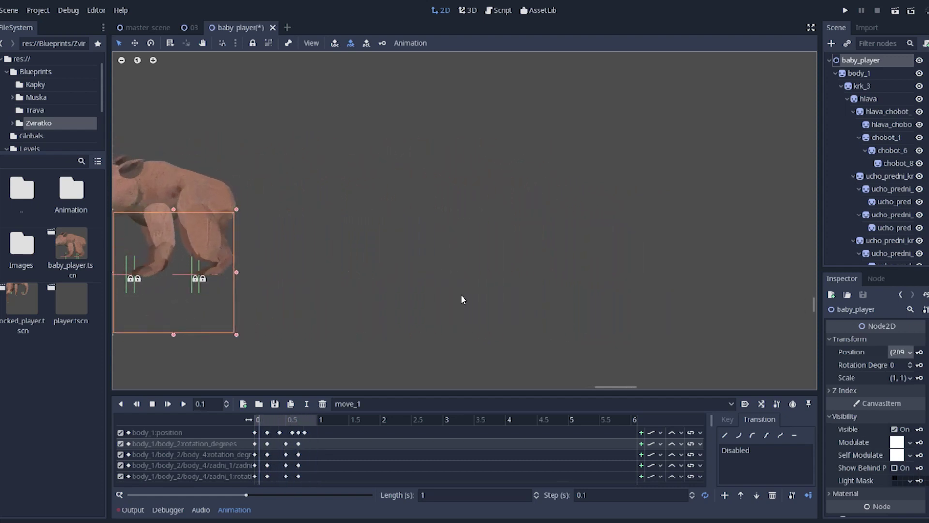
Undo the move so baby_player returns to root x about 225, then deselect it
key(ctrl+z)
click(312, 289)
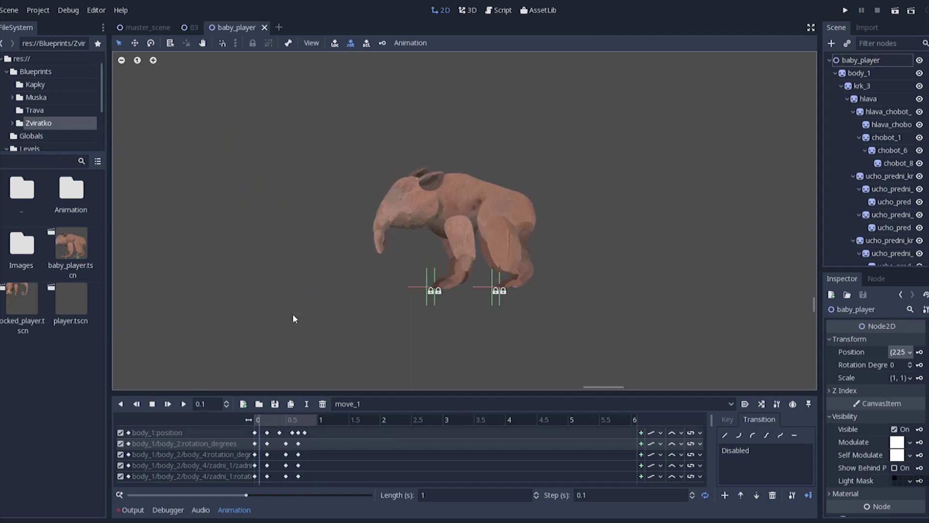